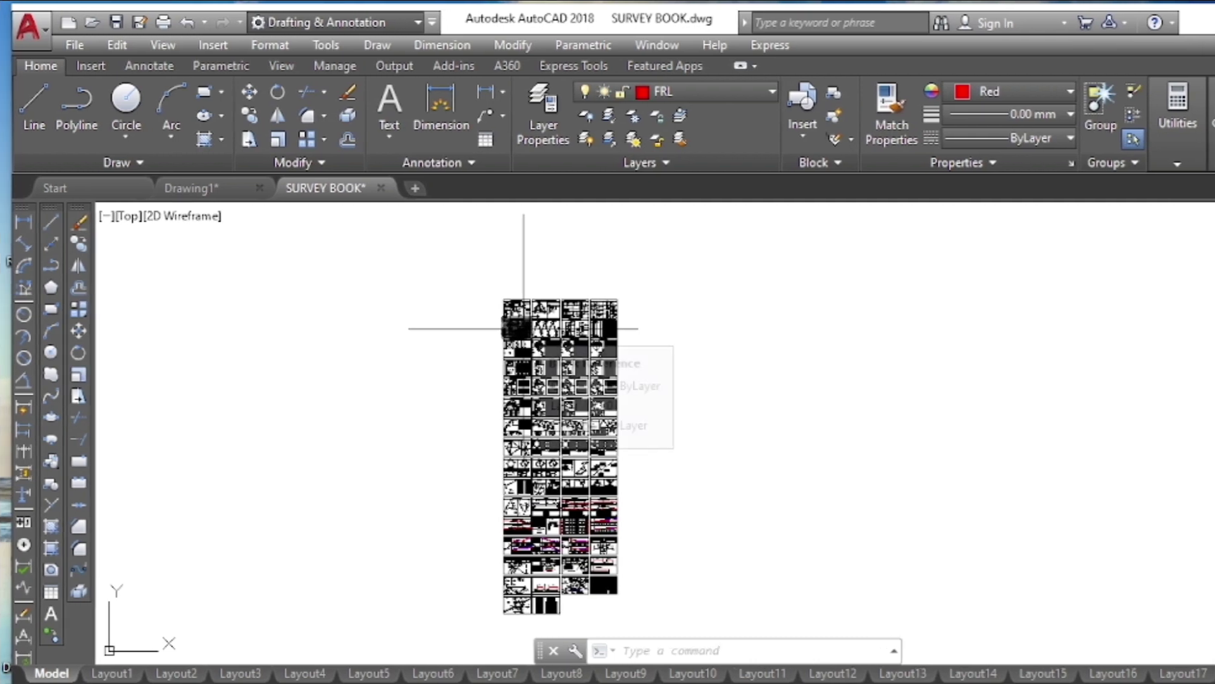
- Zoom around model space, then show Layout1 with the Oblique Triangle sheet
scroll(537, 300, up, 5)
scroll(550, 279, up, 3)
scroll(583, 260, down, 5)
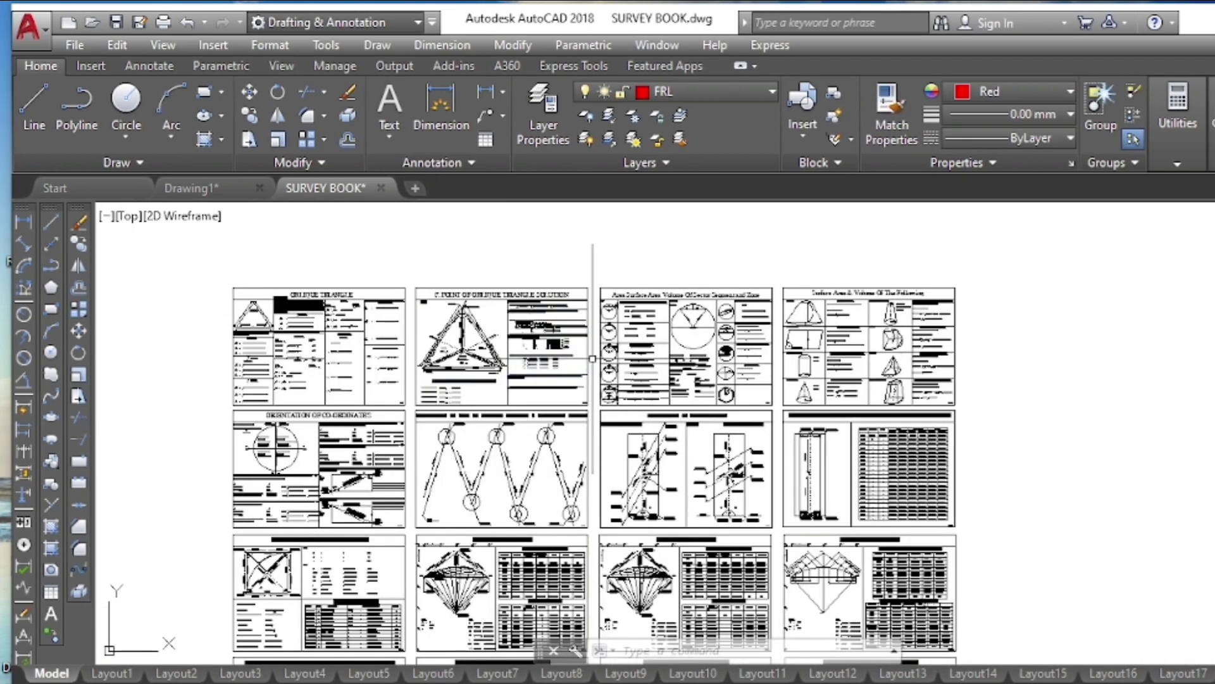
scroll(566, 259, down, 2)
scroll(586, 427, up, 5)
scroll(595, 468, down, 5)
scroll(600, 490, down, 2)
scroll(600, 490, up, 5)
scroll(617, 415, down, 5)
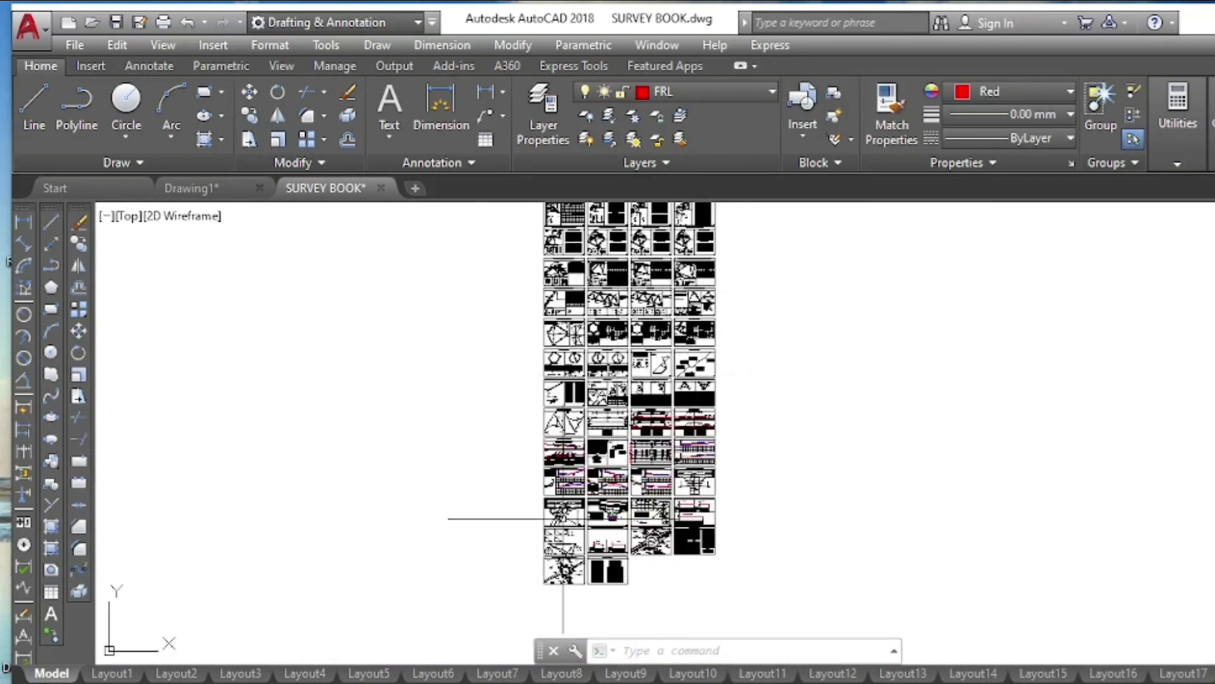
click(111, 674)
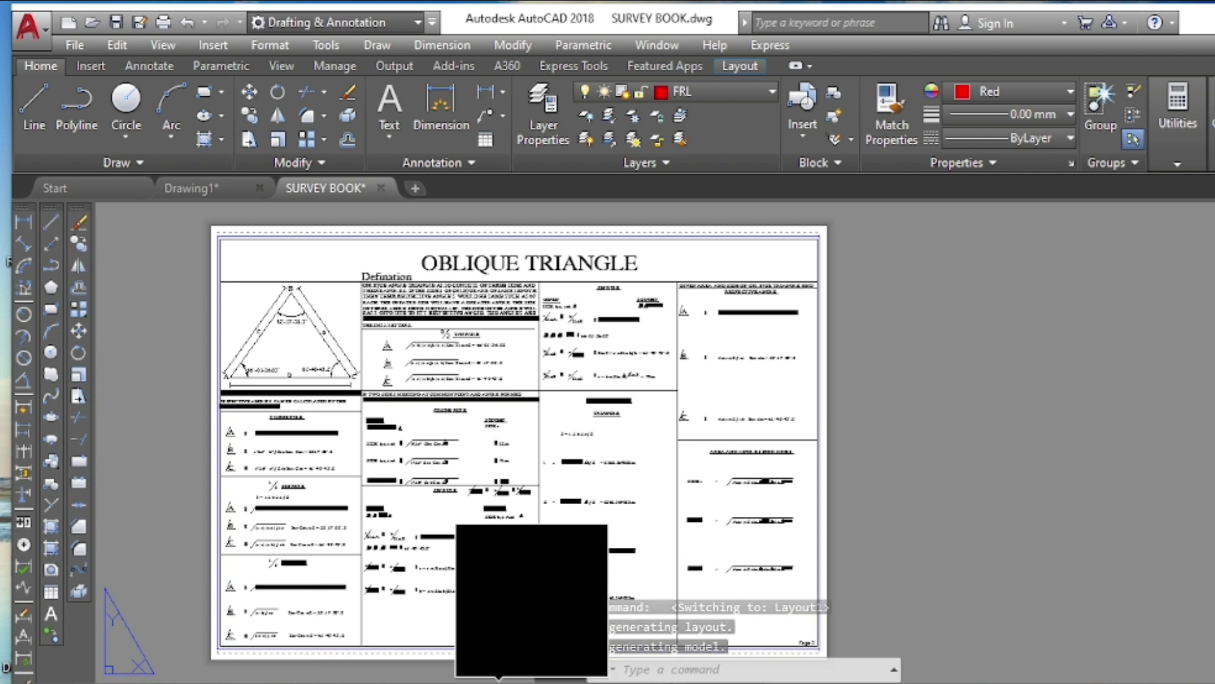
- Show Layout7's culvert co-ordinate sheet and confirm the layouts run to Layout62
click(562, 680)
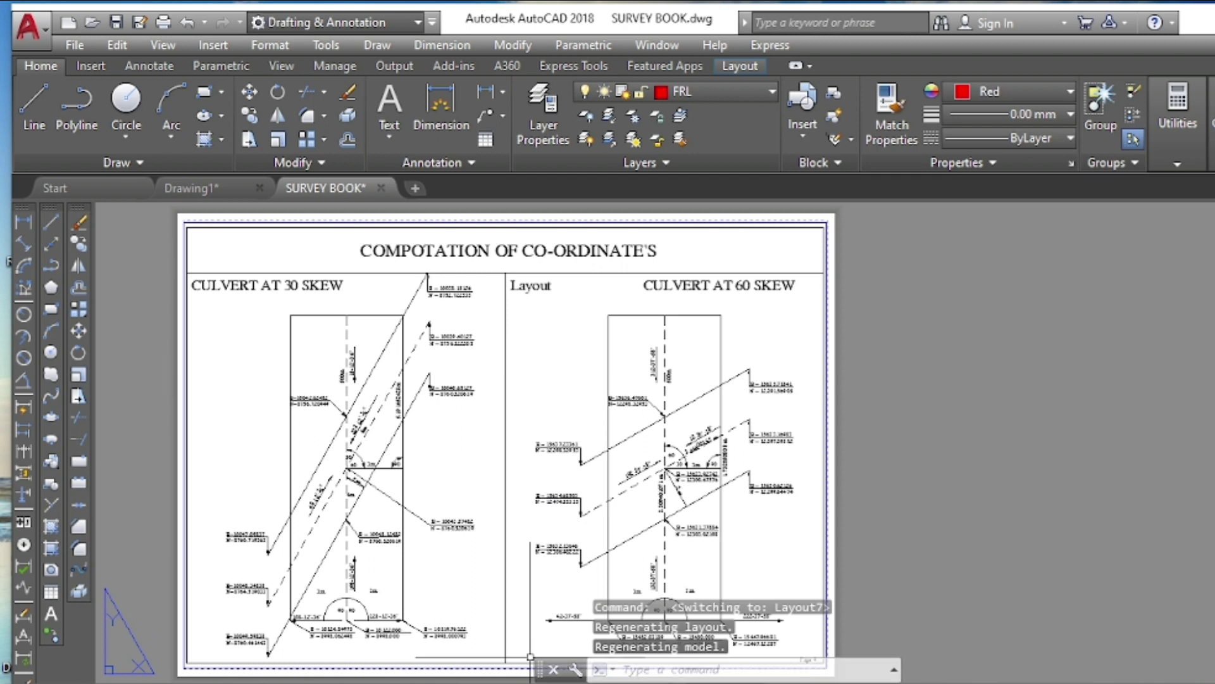
click(747, 681)
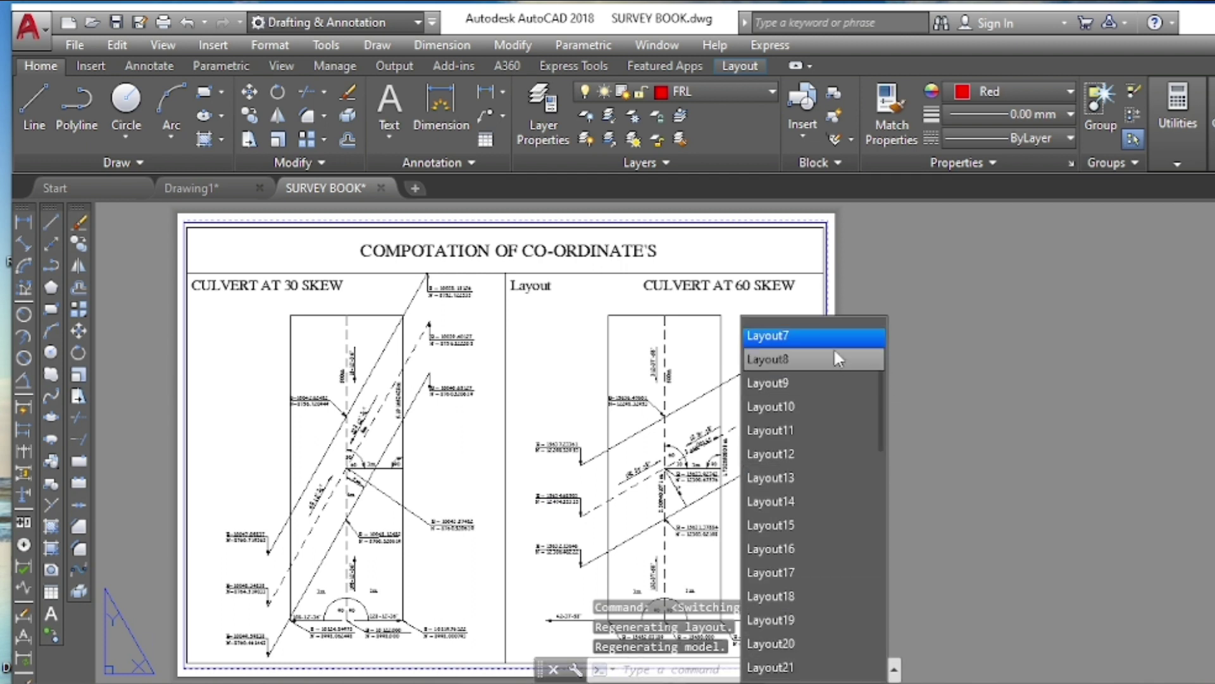
scroll(821, 415, down, 5)
scroll(822, 437, down, 5)
scroll(823, 459, down, 4)
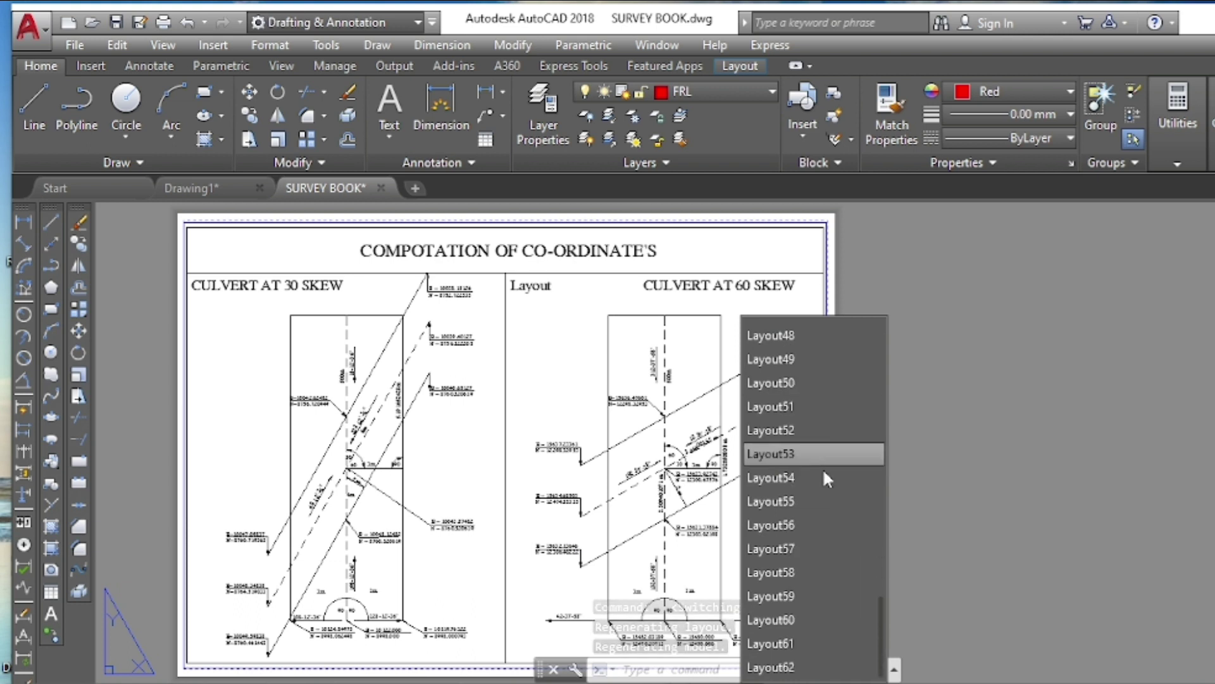
click(771, 667)
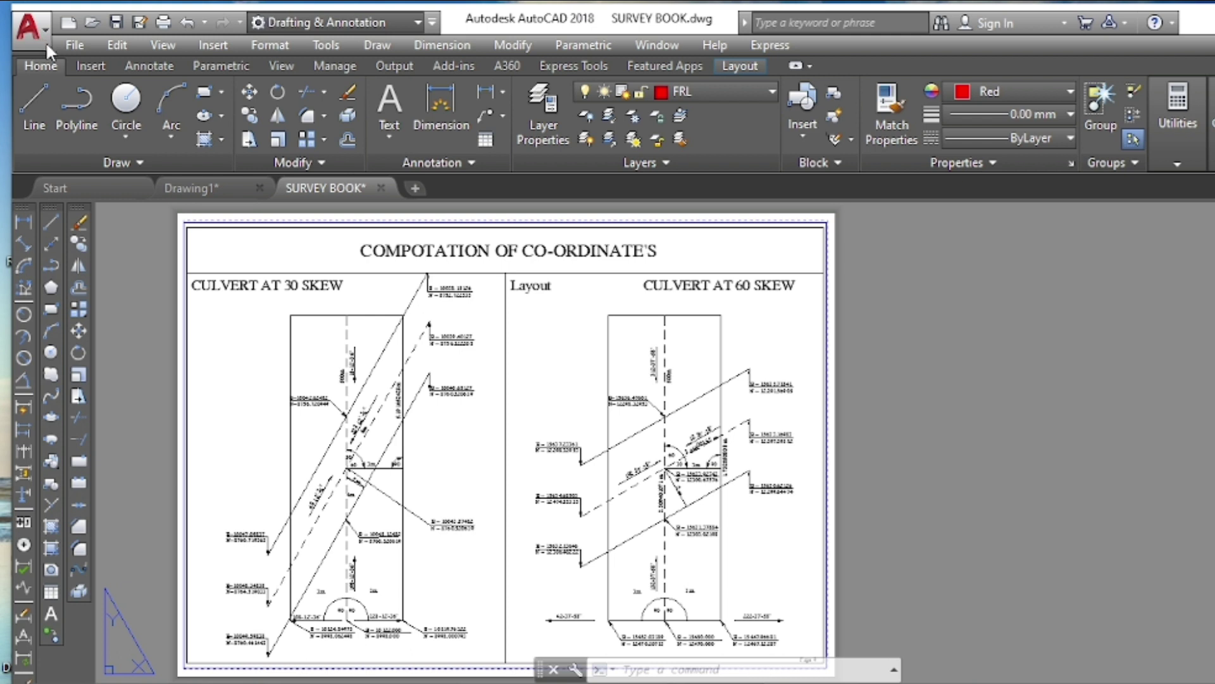
- Bring up the Publish dialog through the Application menu's Print > Batch Plot
click(43, 25)
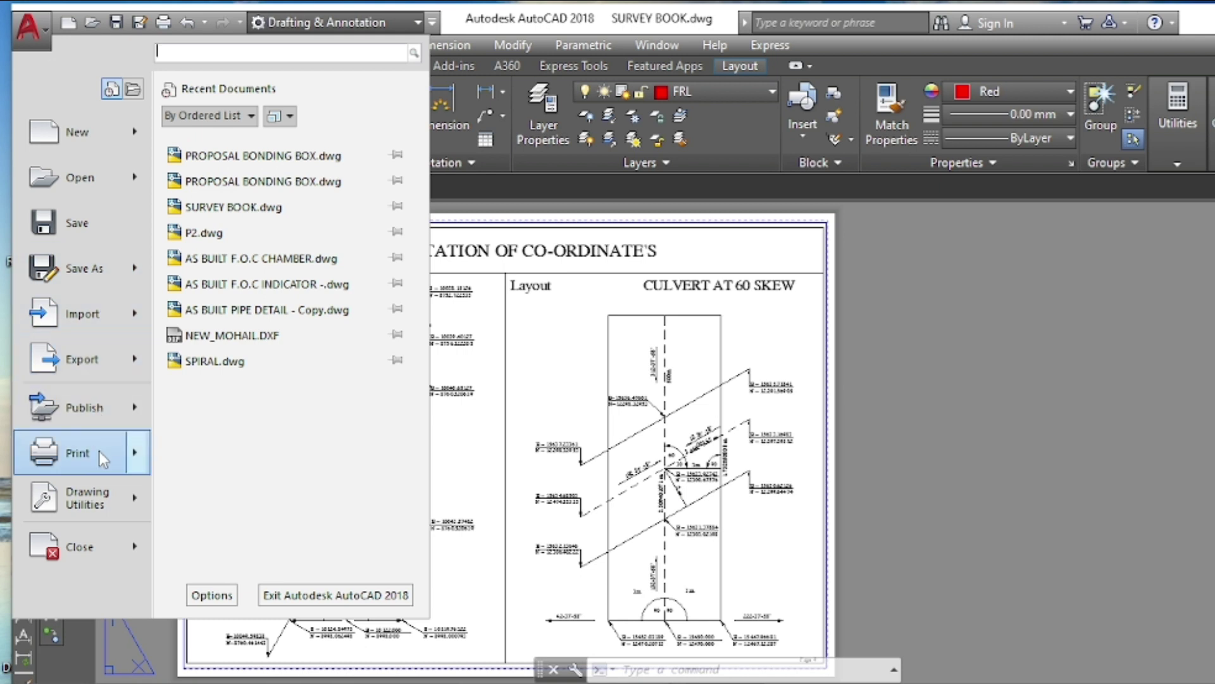
mouse_move(76, 454)
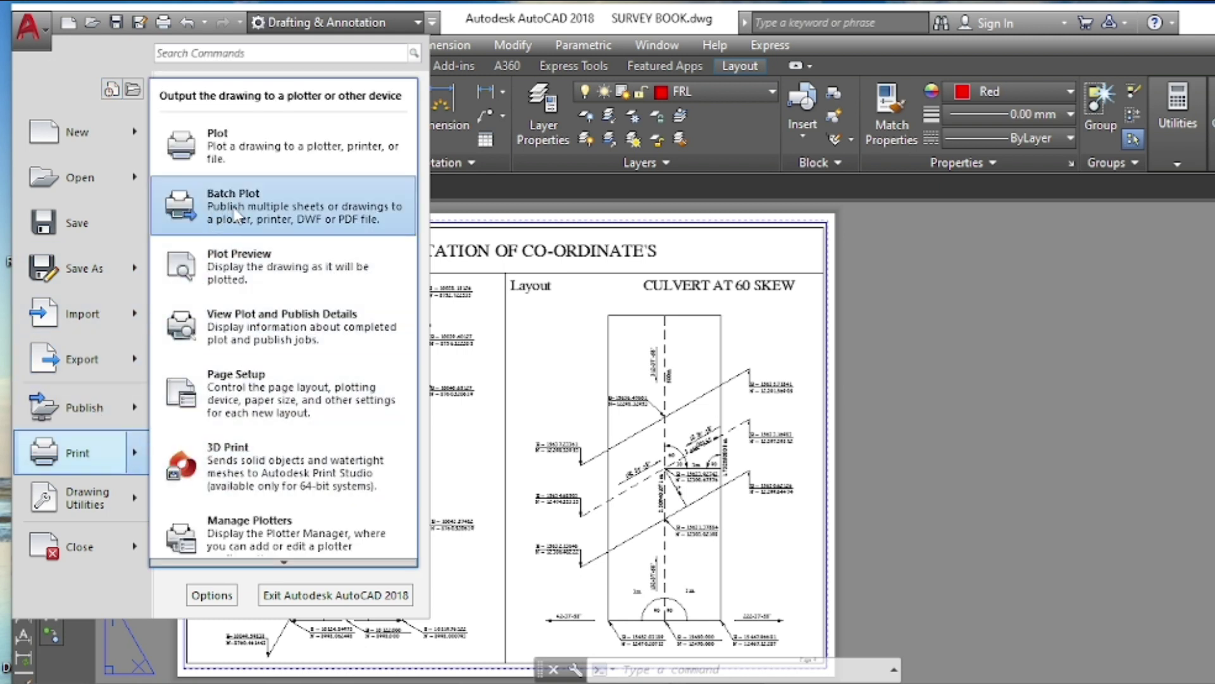
key(Escape)
key(Escape)
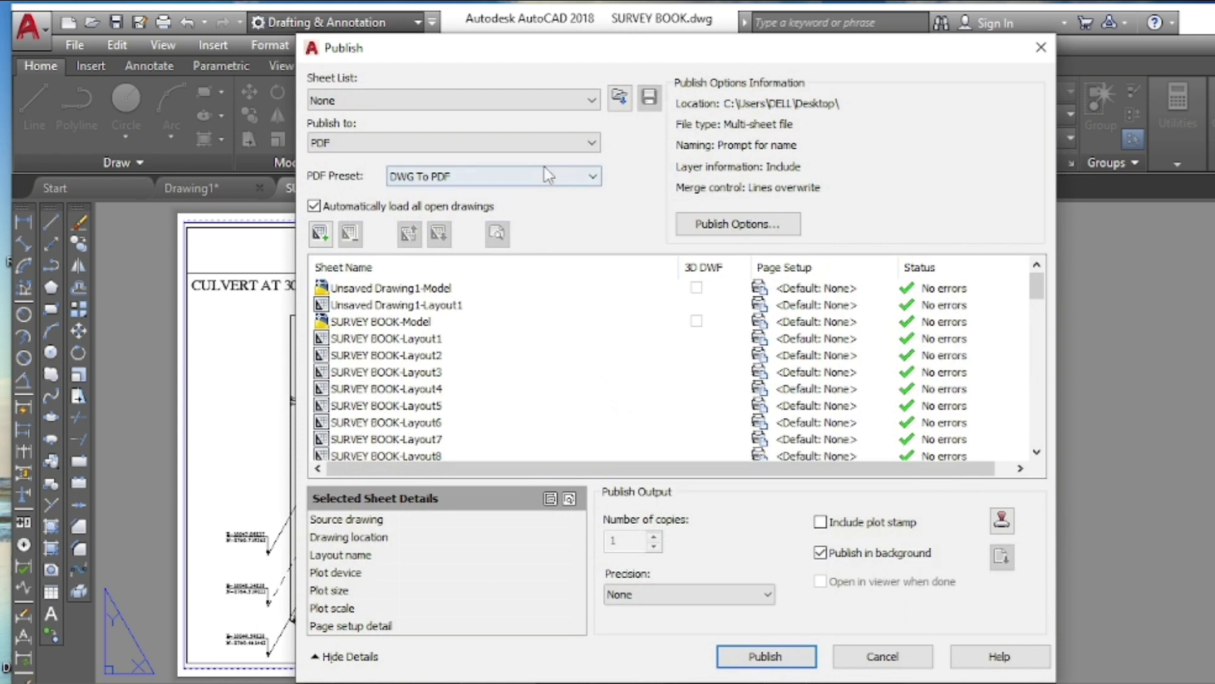
- Set Publish to PDF and remove both Unsaved Drawing1 sheets from the list
click(592, 143)
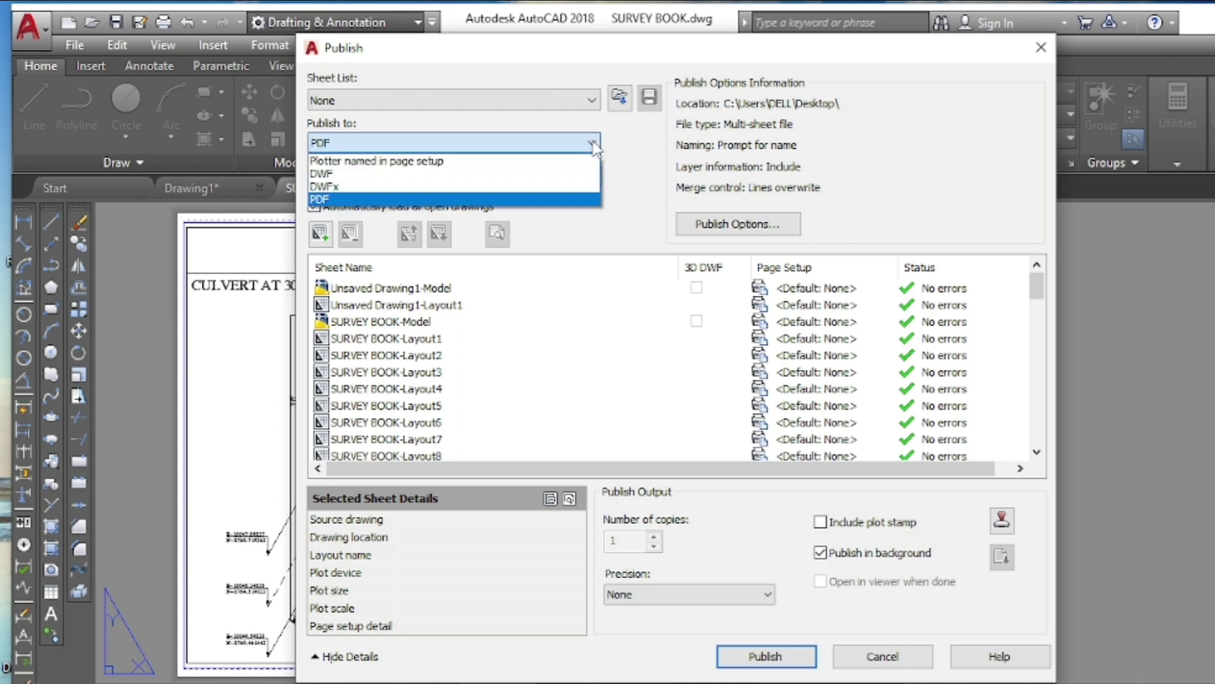
click(332, 201)
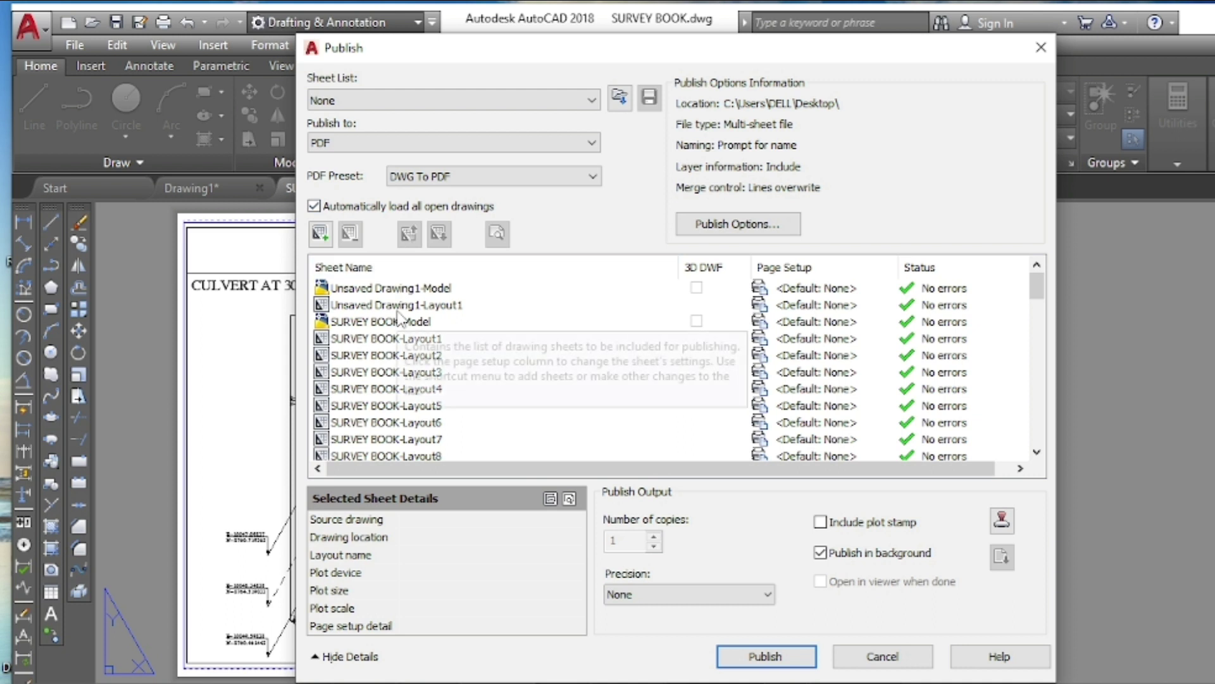
click(354, 288)
click(350, 234)
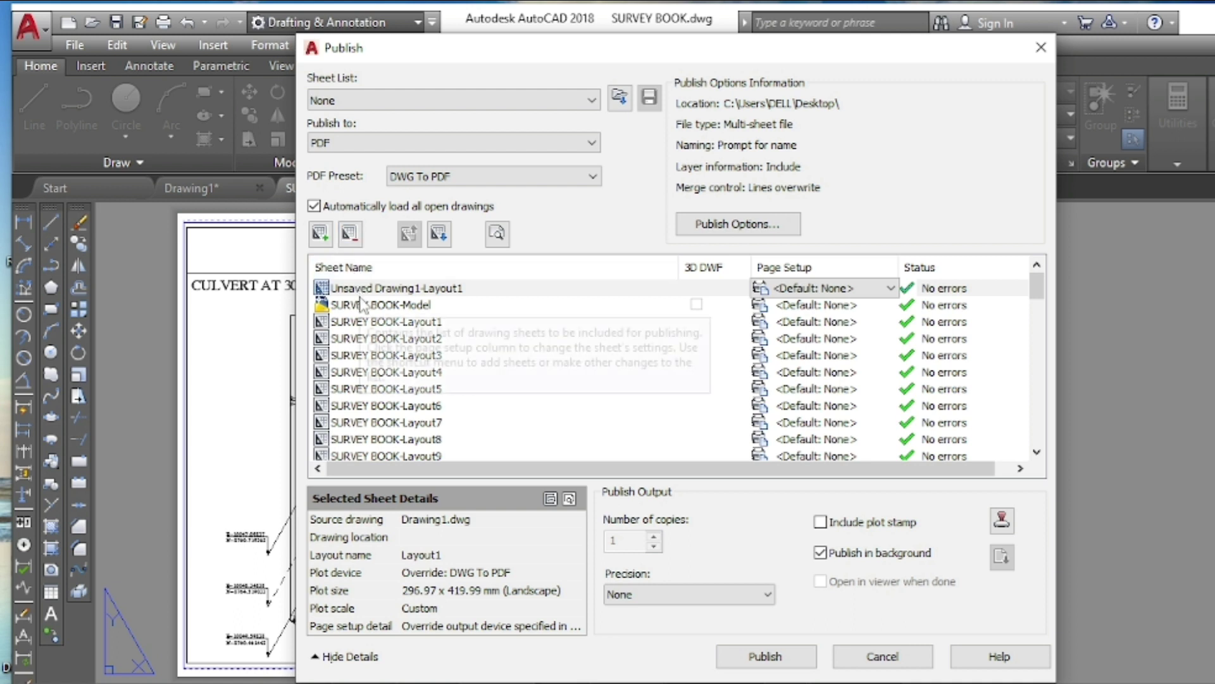
click(354, 288)
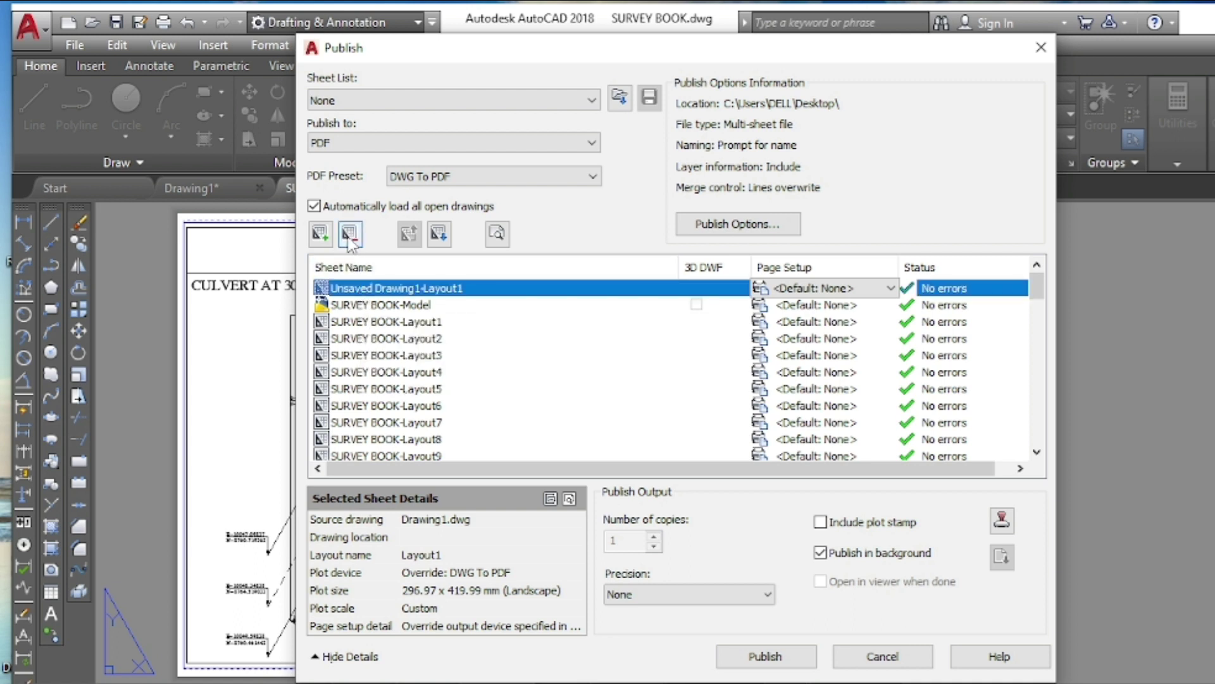
click(350, 234)
- Remove SURVEY BOOK-Model and confirm the list ends at Layout62
click(347, 290)
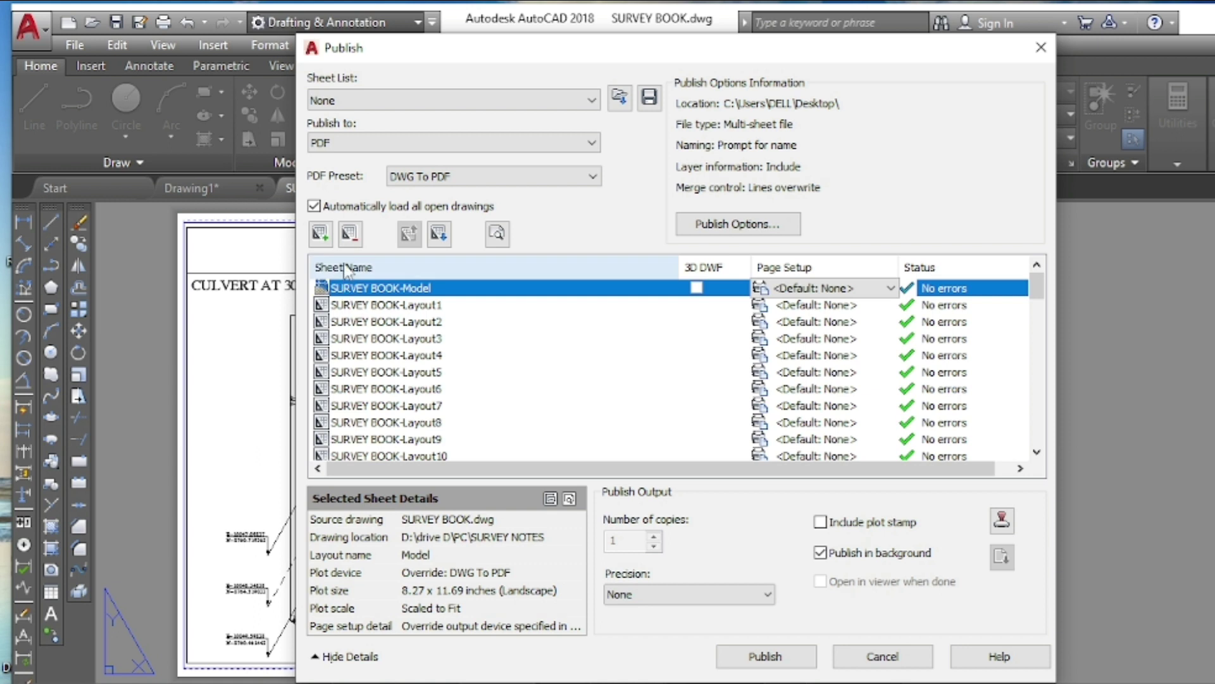
click(351, 235)
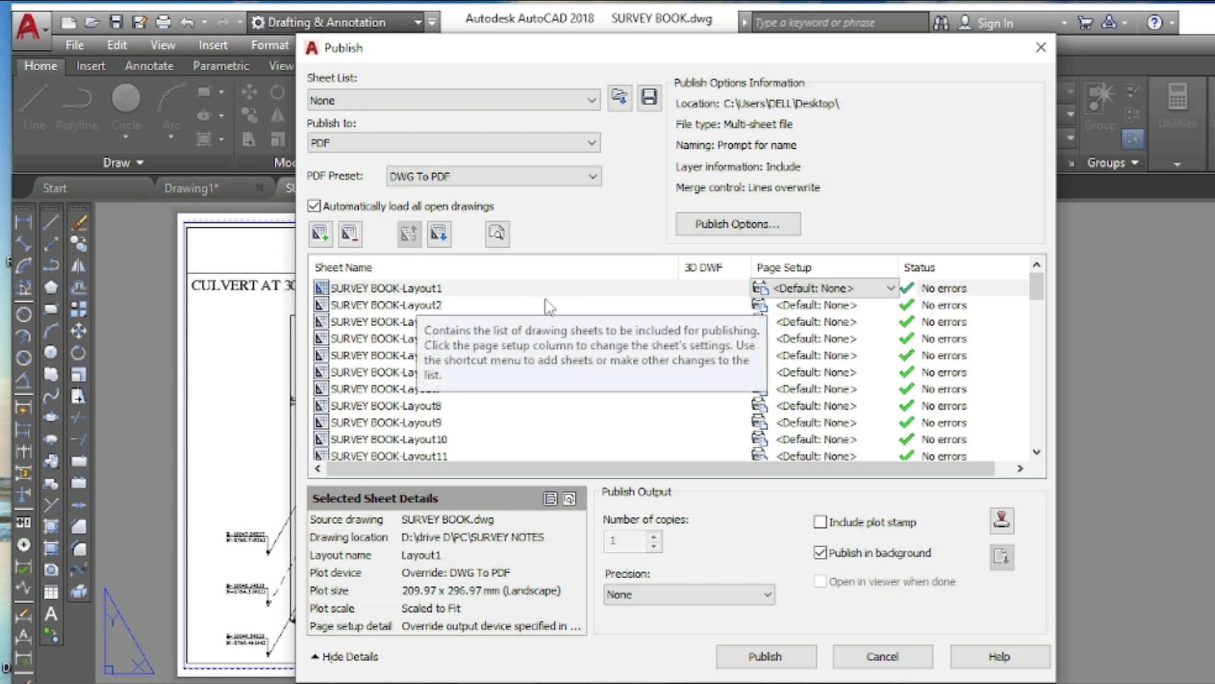
scroll(393, 314, down, 2)
scroll(405, 351, down, 2)
scroll(417, 374, down, 2)
scroll(419, 378, down, 3)
scroll(419, 380, down, 4)
scroll(421, 383, down, 4)
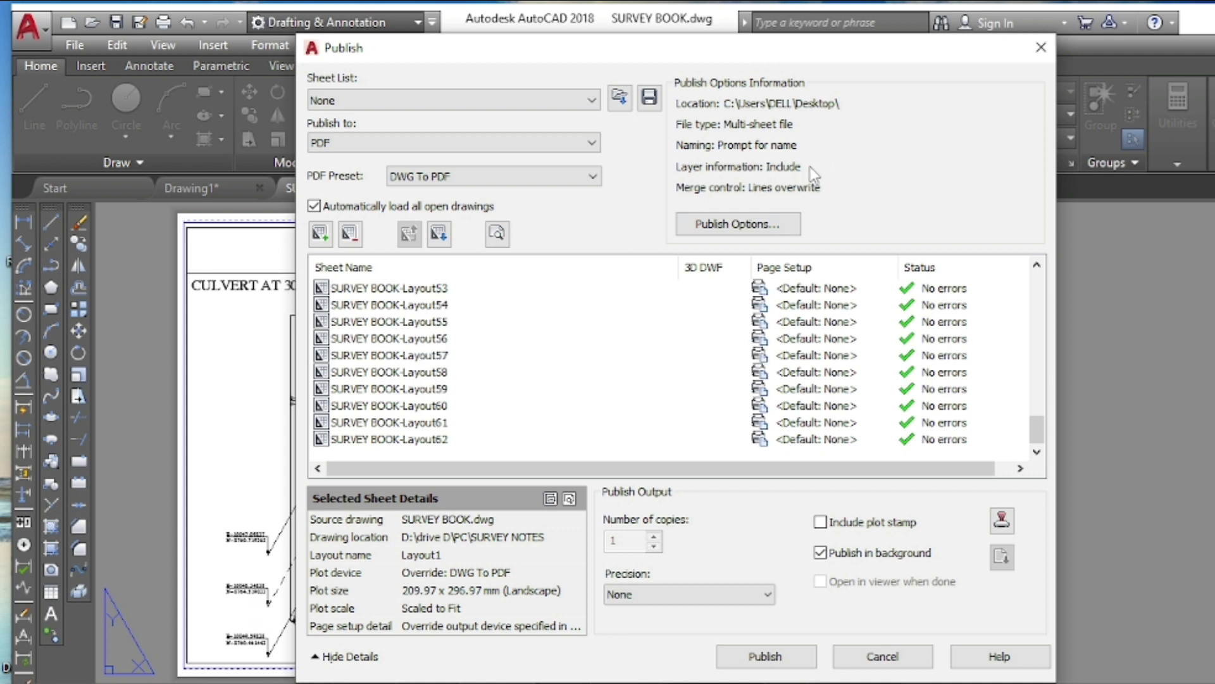
- Set PDF options: multi-sheet file to the Desktop, 600 dpi vector, 400 dpi raster
click(747, 226)
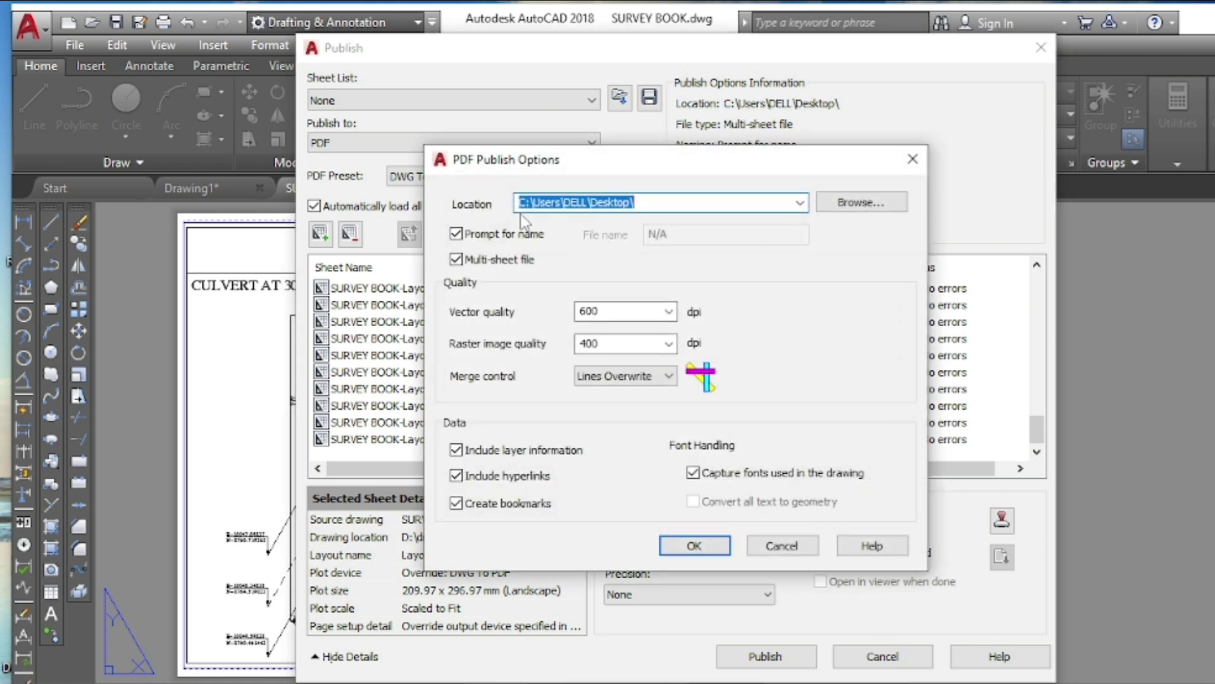
click(843, 204)
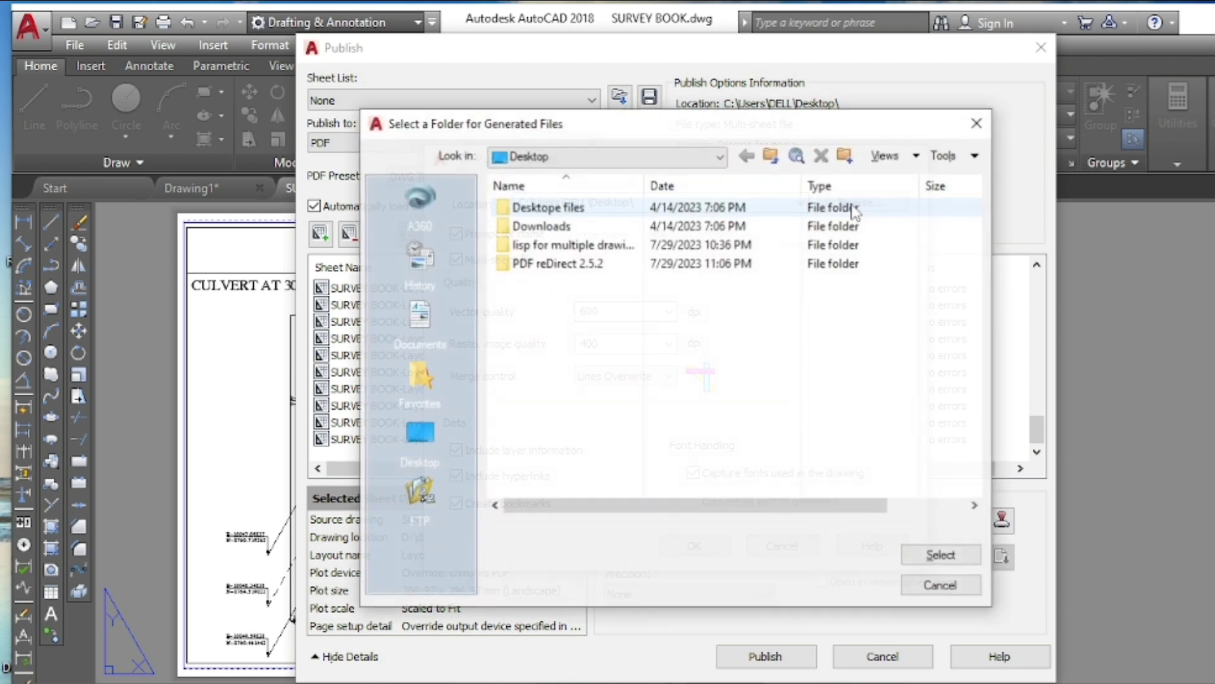
click(432, 433)
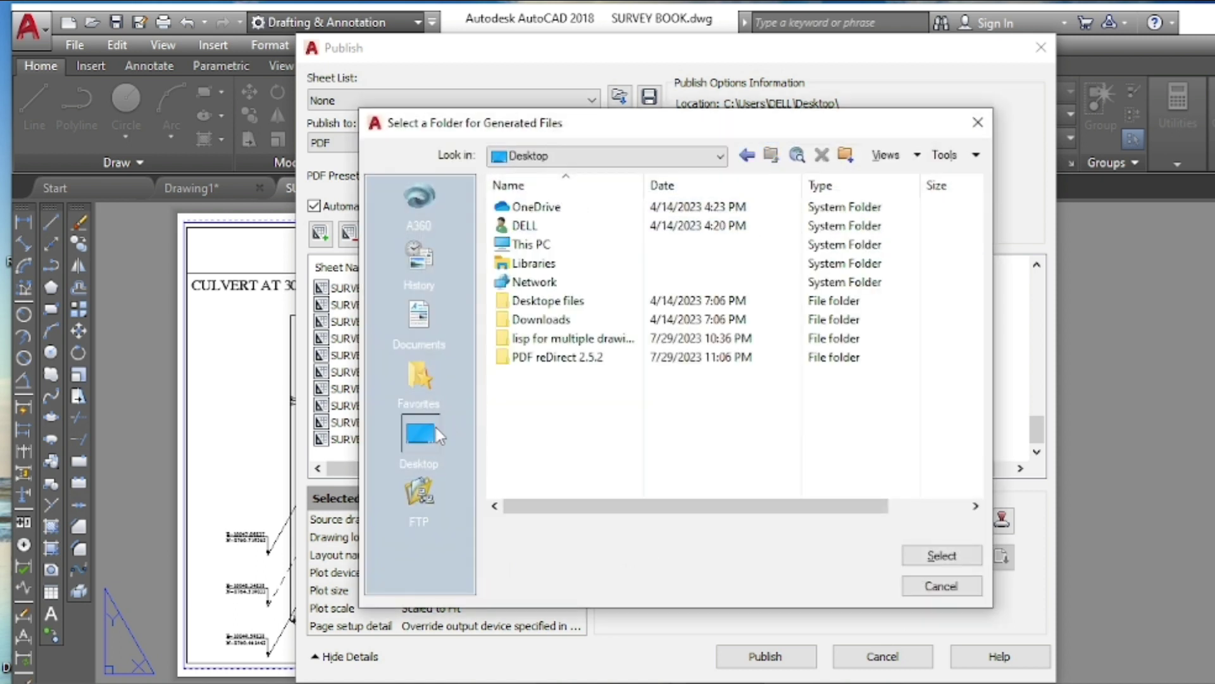
click(943, 555)
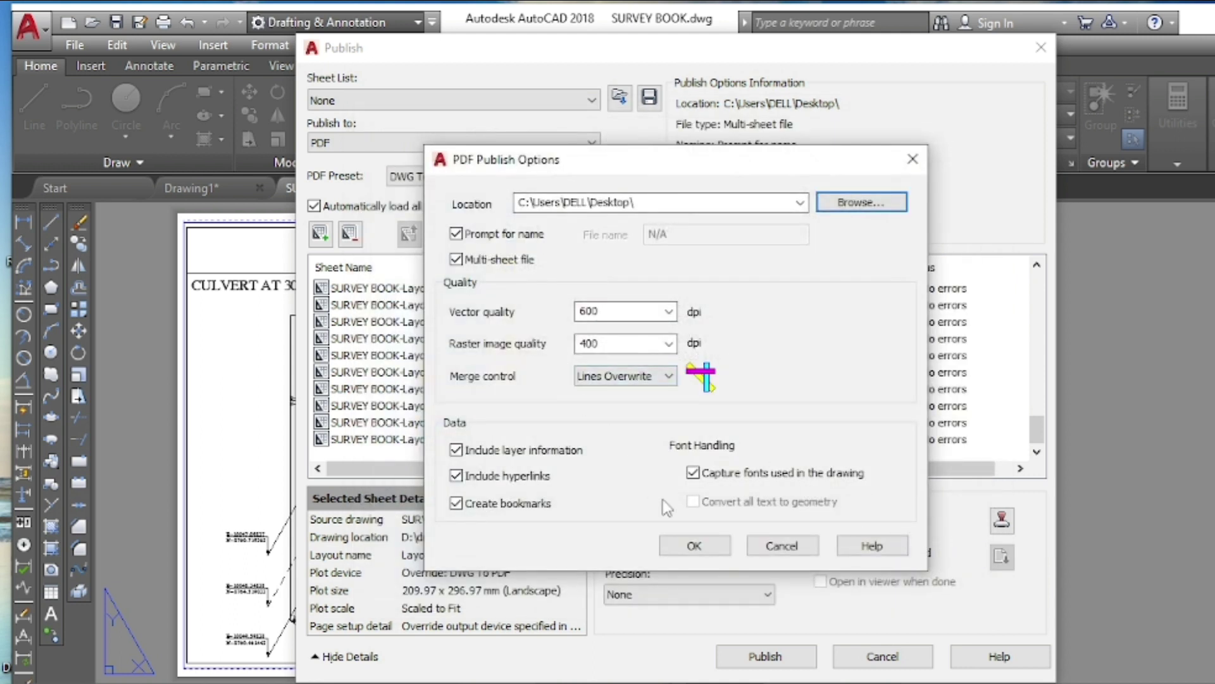
click(696, 546)
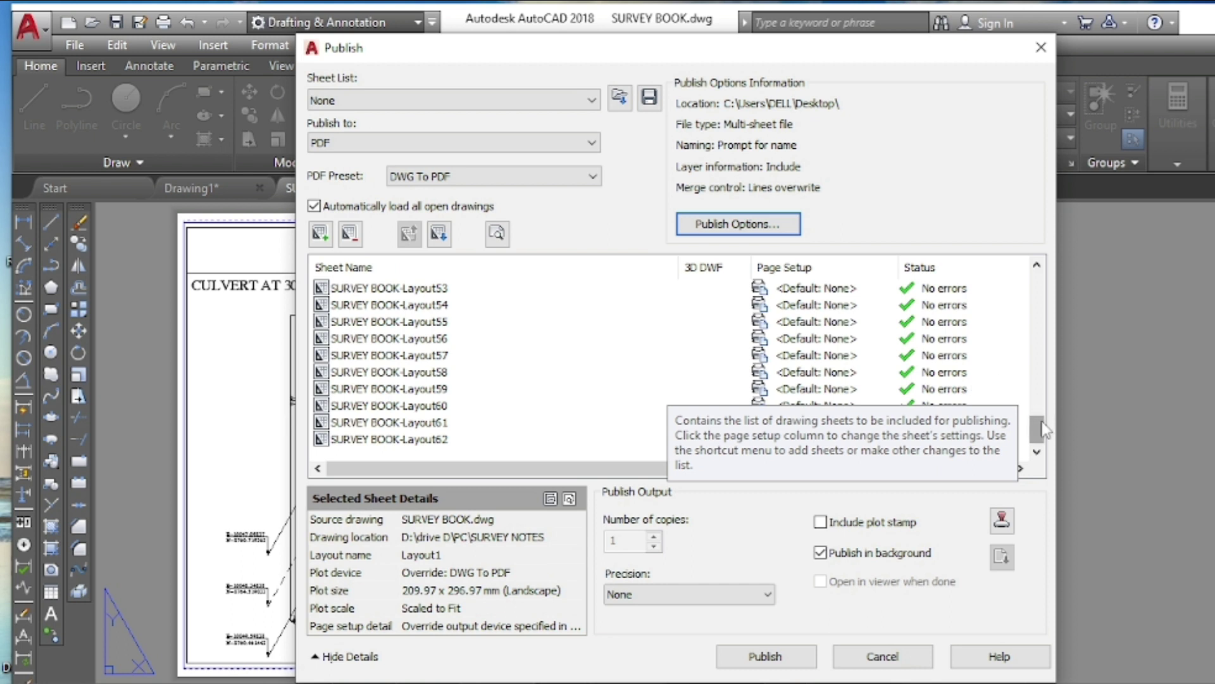
- Check sheets through Layout62 report no errors, then start publishing
mouse_move(1043, 434)
mouse_down()
mouse_move(1037, 290)
mouse_move(1042, 459)
mouse_up()
click(599, 356)
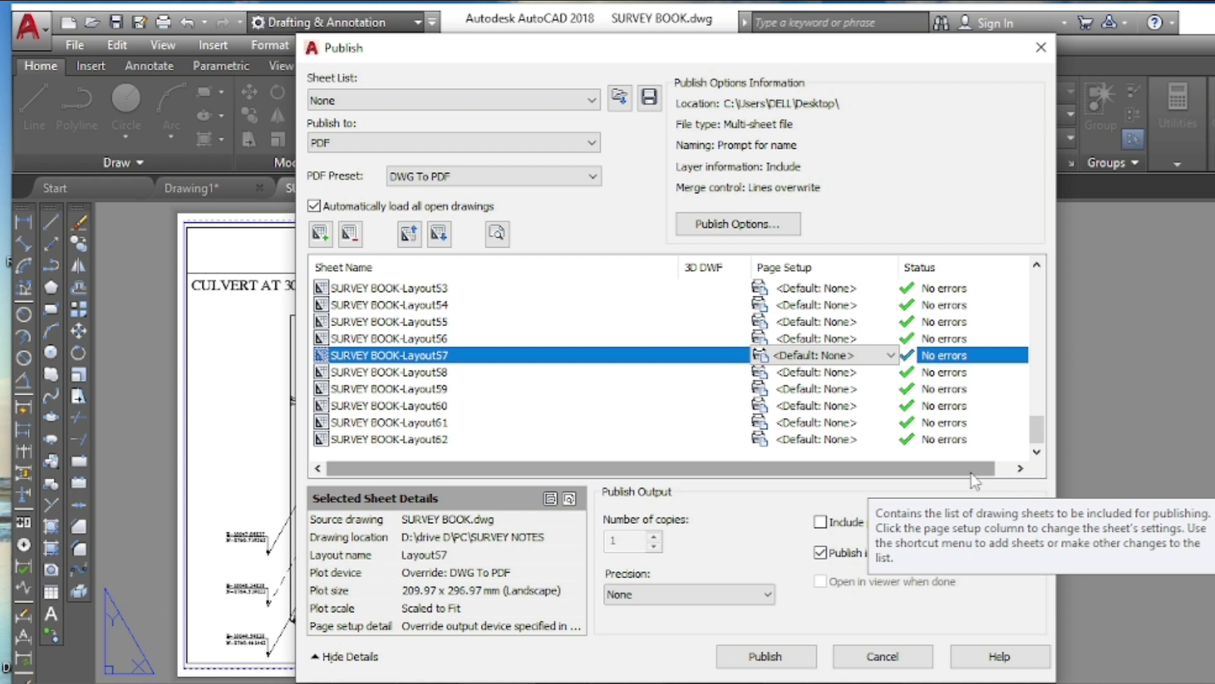
click(773, 657)
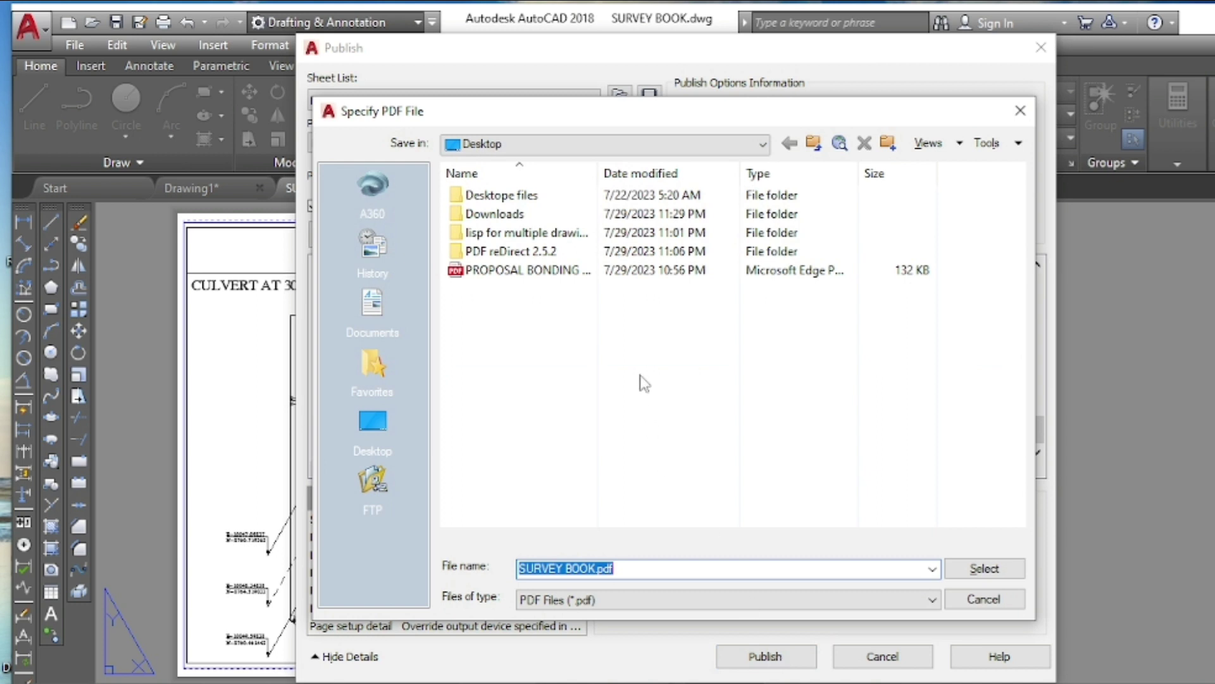
- Save the combined output as SURVEY BOOK.pdf in the Desktop folder
click(379, 426)
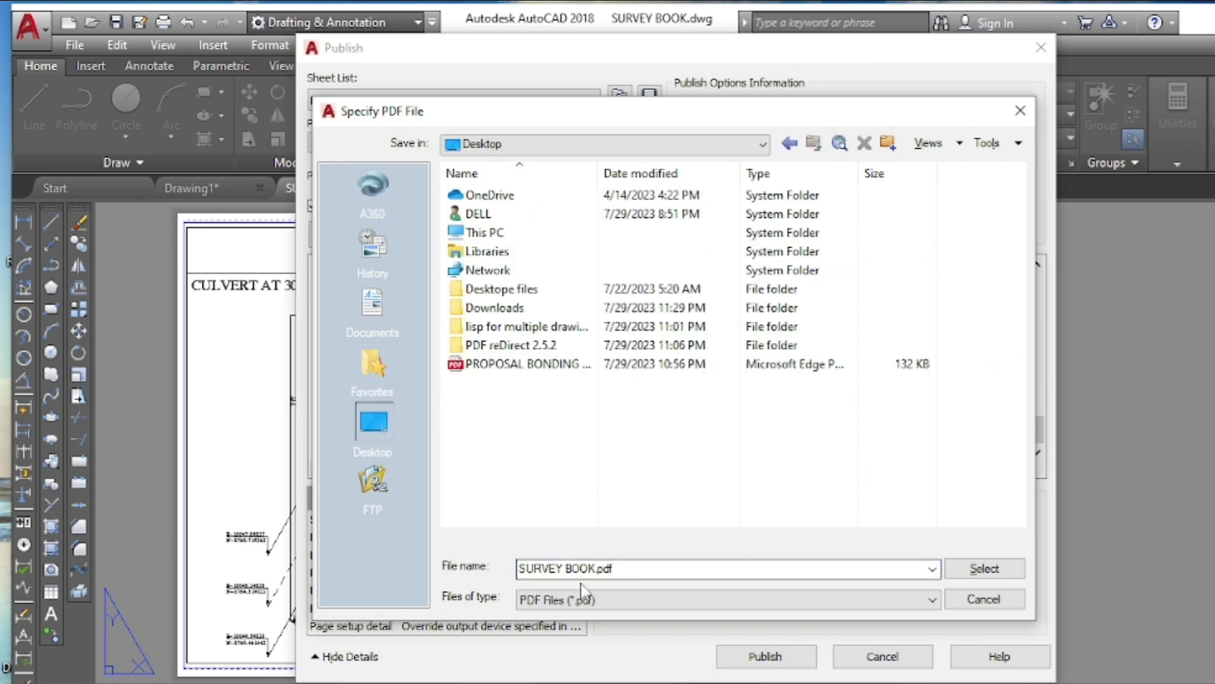
click(969, 573)
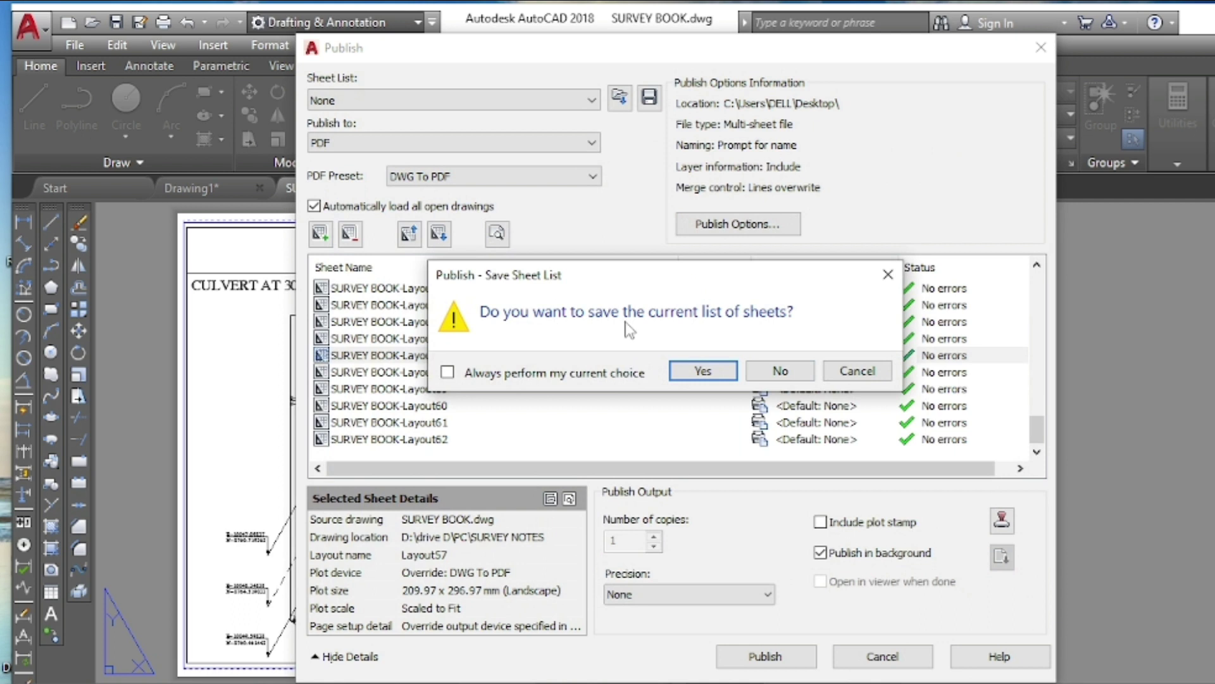
- Decline saving the sheet list and let the PDF finish publishing without errors
click(785, 374)
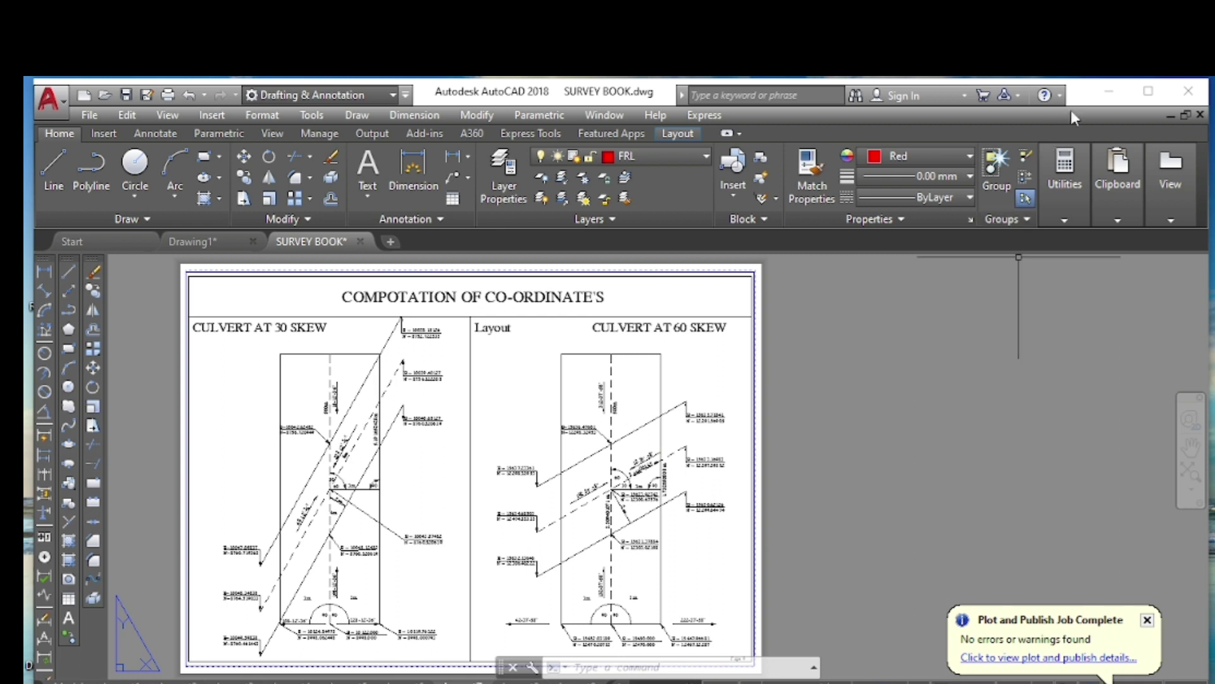
- Minimize AutoCAD and open the SURVEY BOOK PDF from the desktop
click(1108, 93)
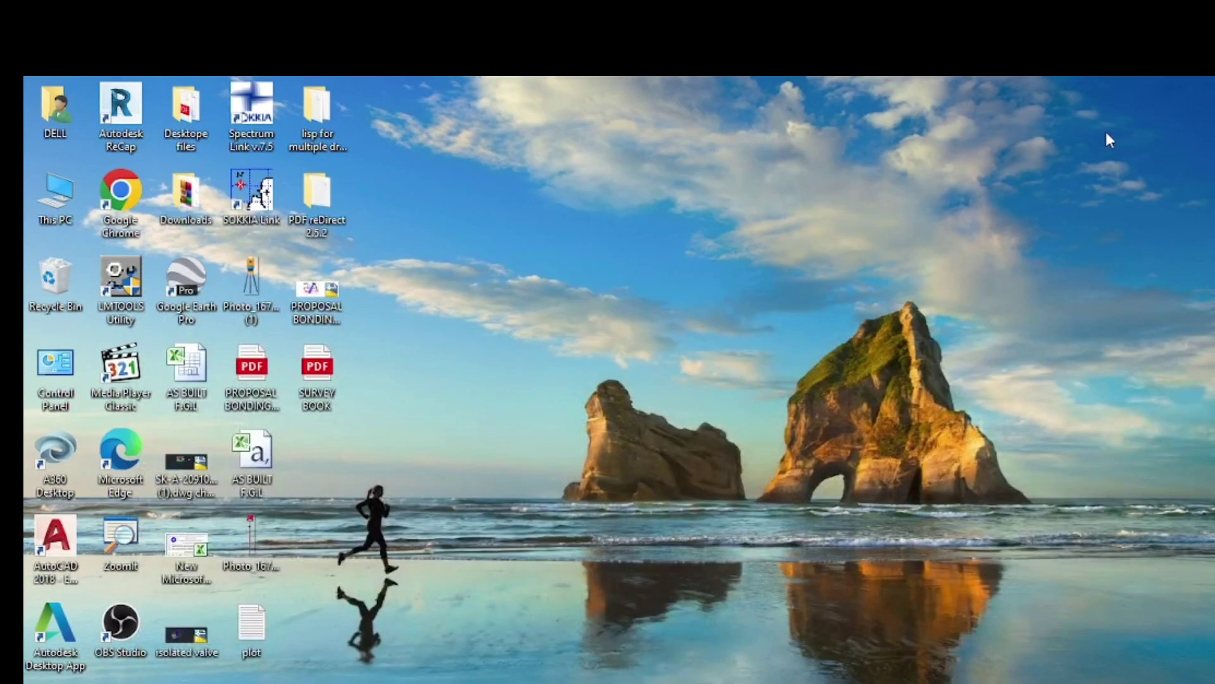
click(322, 380)
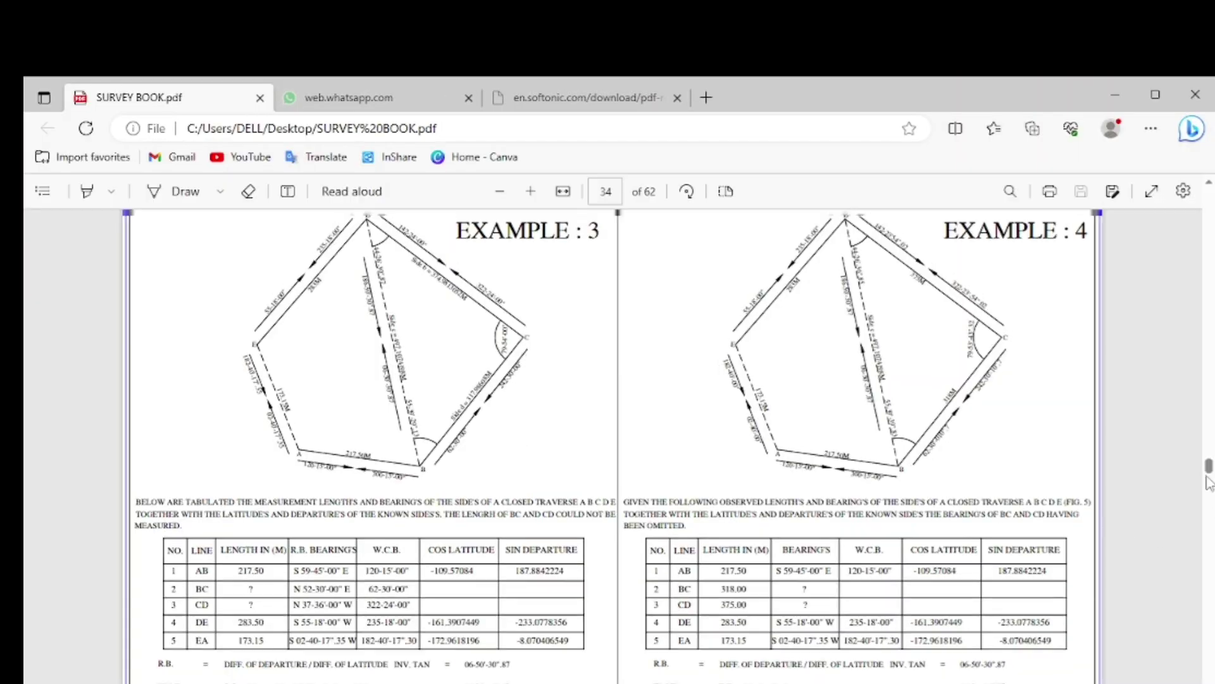
scroll(1208, 478, up, 10)
drag(1208, 460, 1186, 194)
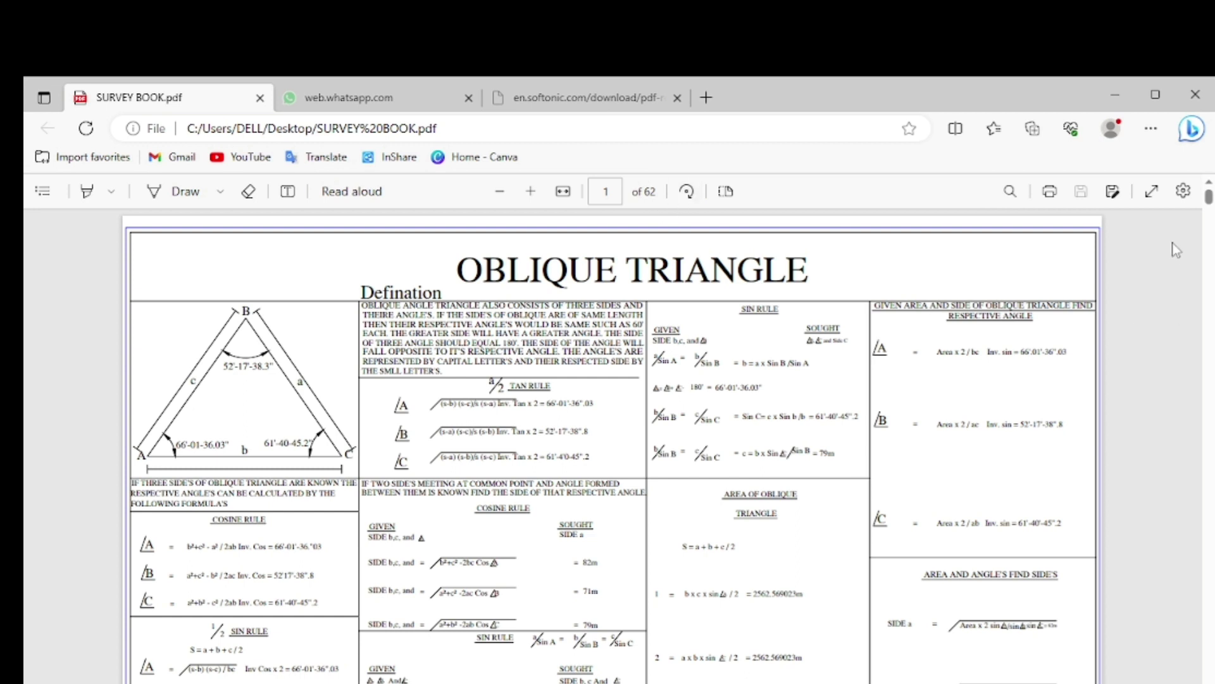
scroll(1176, 254, down, 5)
scroll(1174, 285, down, 5)
scroll(1174, 317, down, 5)
scroll(1176, 327, down, 5)
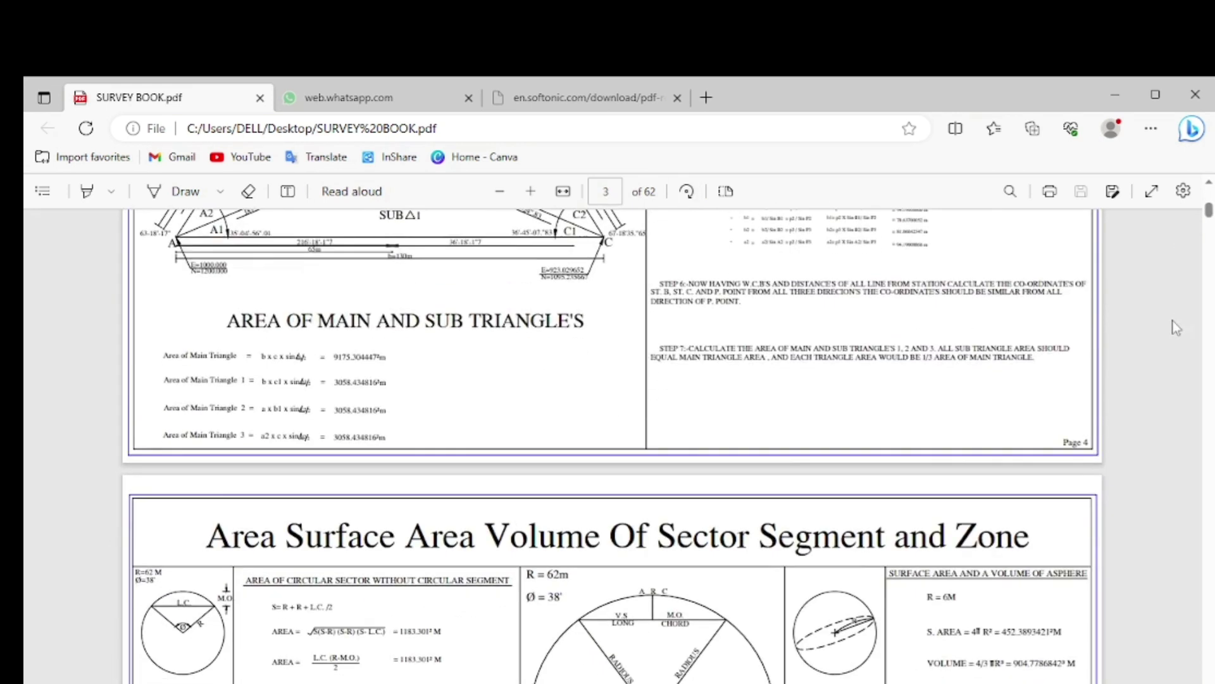
scroll(1176, 327, down, 3)
drag(1208, 212, 1201, 673)
scroll(1098, 553, down, 5)
scroll(1098, 553, down, 5)
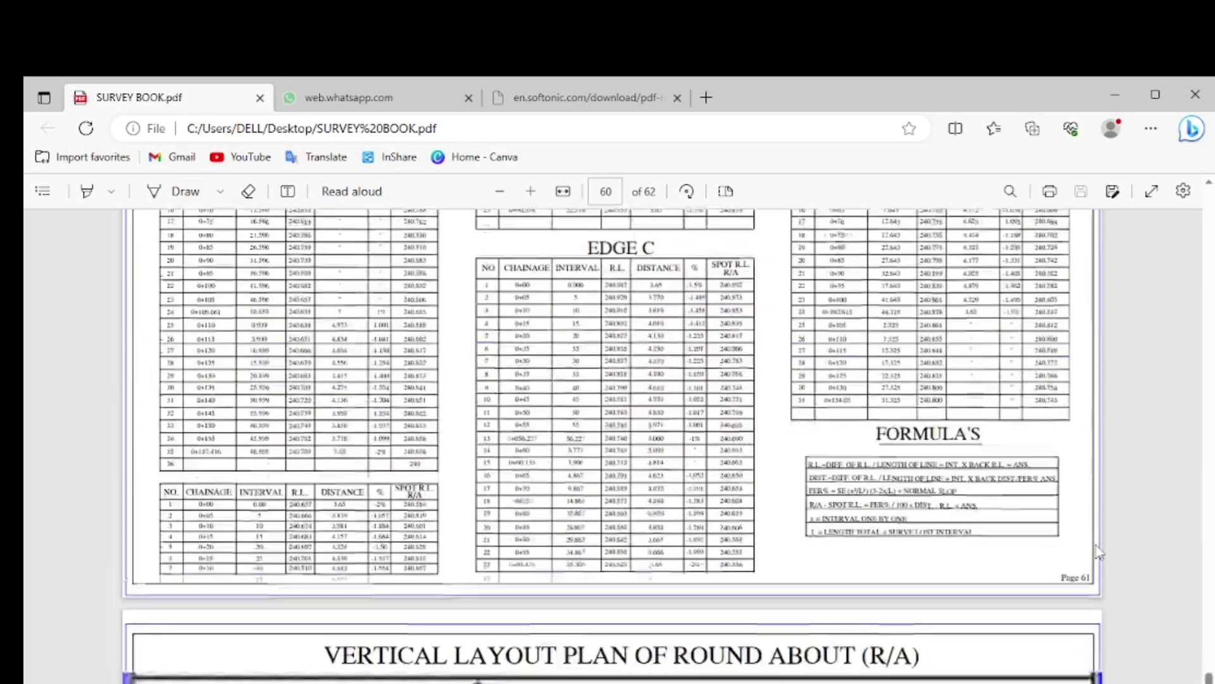